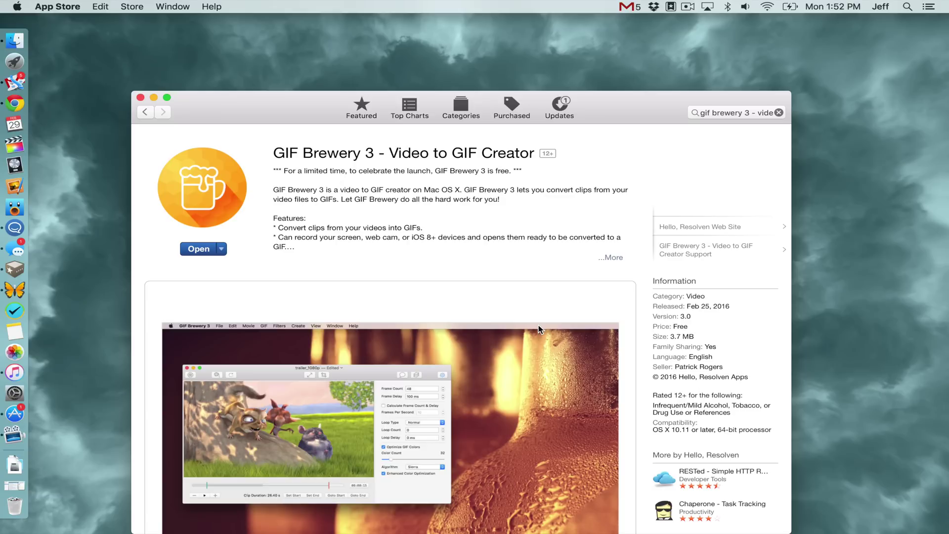
Launch GIF Brewery 3 from its App Store page.
{"action": "scroll", "coordinate": [538, 324], "scroll_direction": "down", "scroll_amount": 5}
{"action": "scroll", "coordinate": [538, 325], "scroll_direction": "up", "scroll_amount": 5}
{"action": "left_click", "coordinate": [198, 249]}
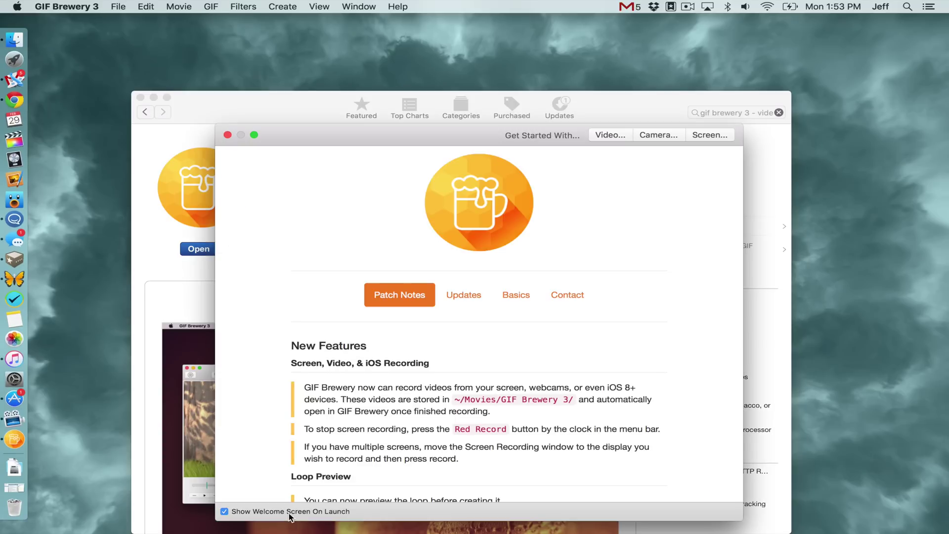
Close the GIF Brewery 3 welcome window and minimize the App Store.
{"action": "scroll", "coordinate": [390, 359], "scroll_direction": "down", "scroll_amount": 1}
{"action": "scroll", "coordinate": [391, 360], "scroll_direction": "down", "scroll_amount": 5}
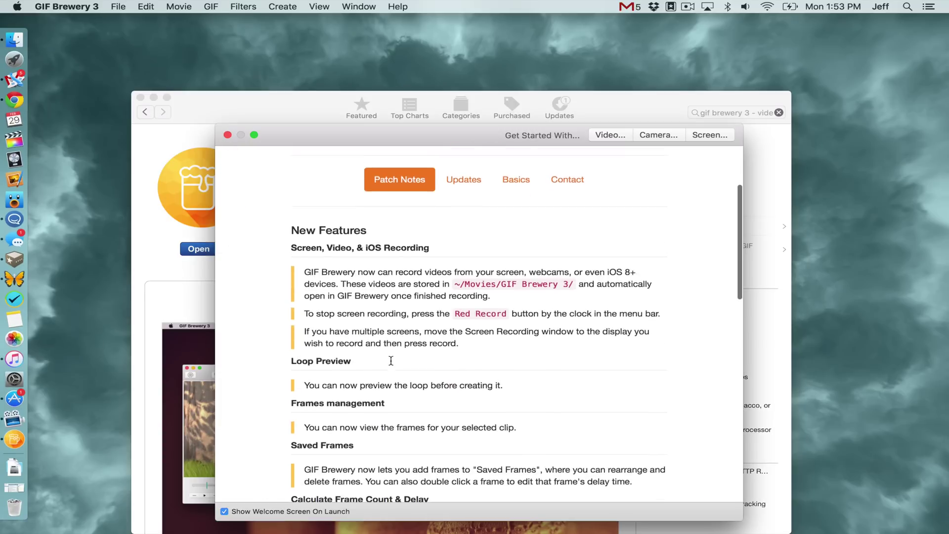
{"action": "scroll", "coordinate": [315, 238], "scroll_direction": "up", "scroll_amount": 5}
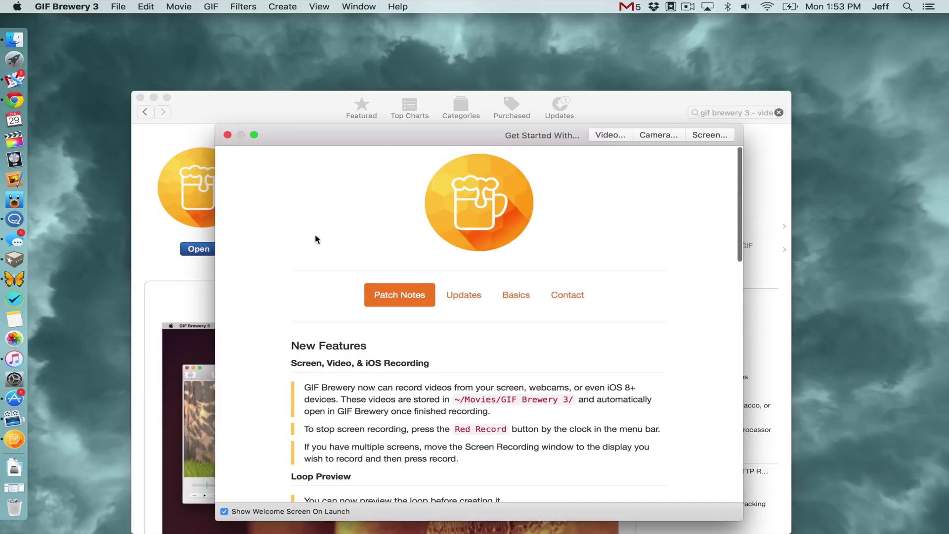
{"action": "left_click", "coordinate": [227, 134]}
{"action": "left_click", "coordinate": [152, 98]}
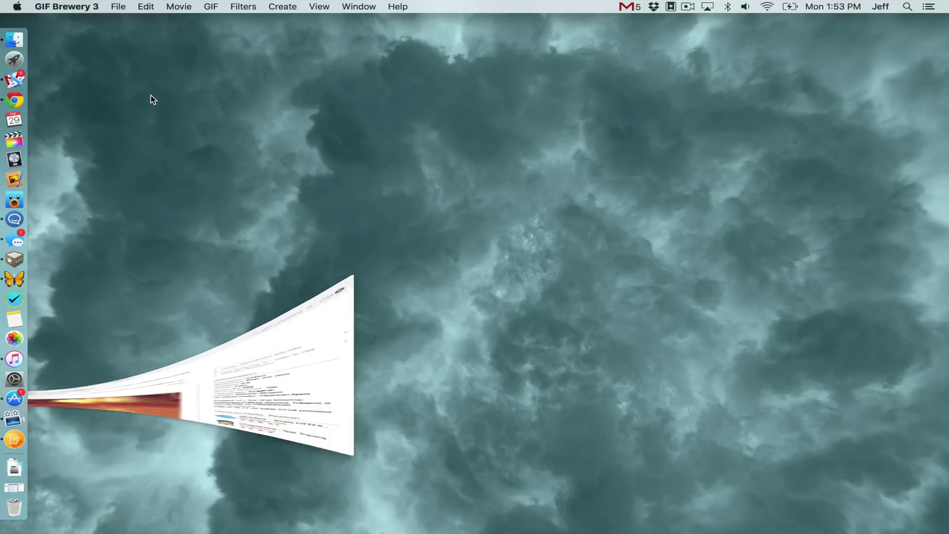
Start a new video recording with the iPhone as the camera source.
{"action": "left_click", "coordinate": [116, 6]}
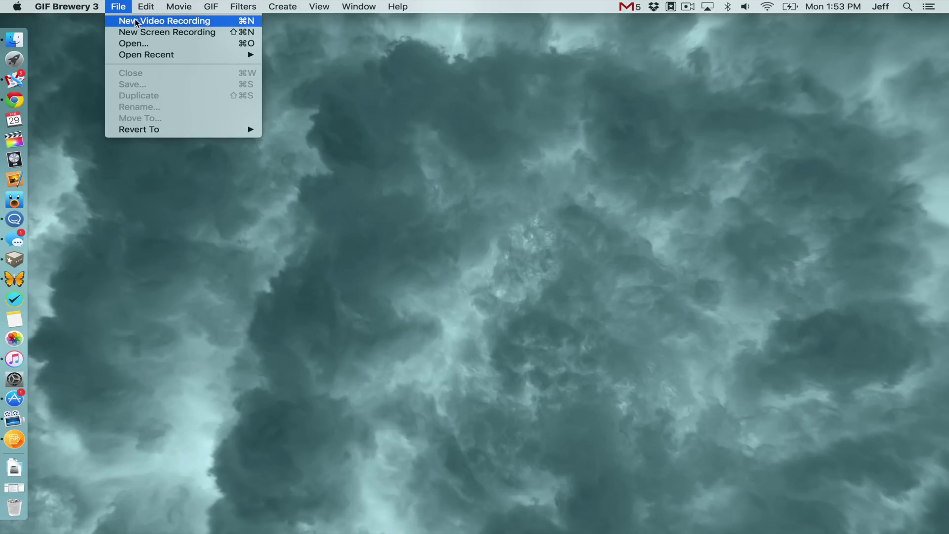
{"action": "left_click", "coordinate": [135, 19]}
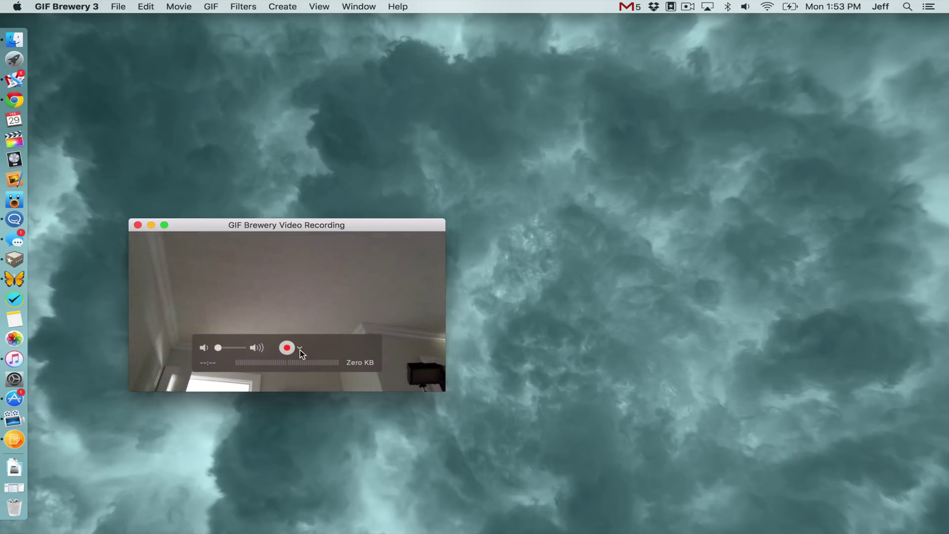
{"action": "left_click", "coordinate": [300, 349]}
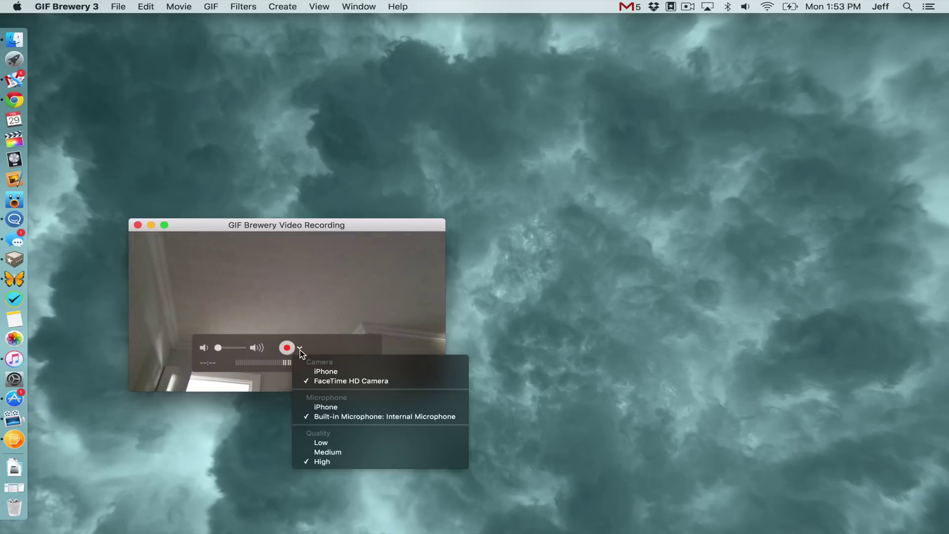
{"action": "left_click", "coordinate": [339, 369]}
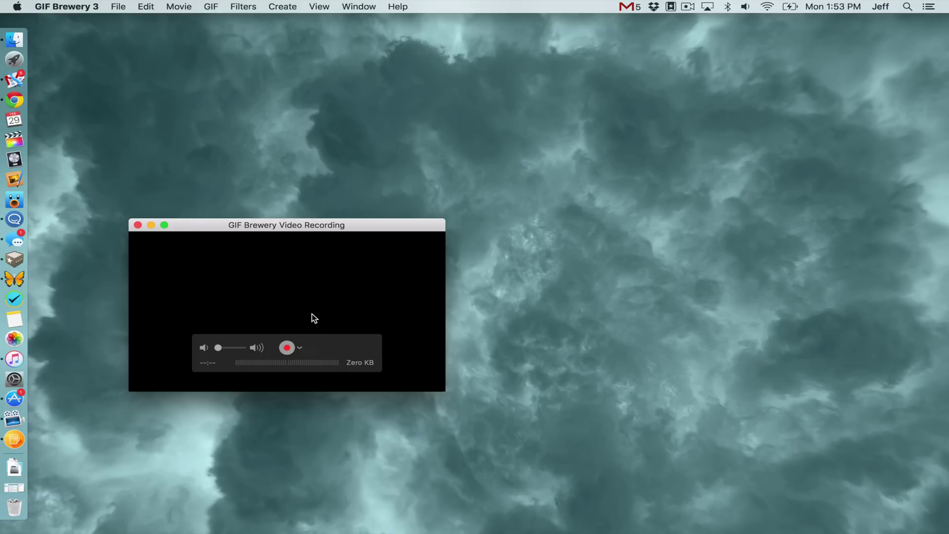
Record a 3.69 s clip of the iPhone lock screen and stop.
{"action": "left_click", "coordinate": [287, 348]}
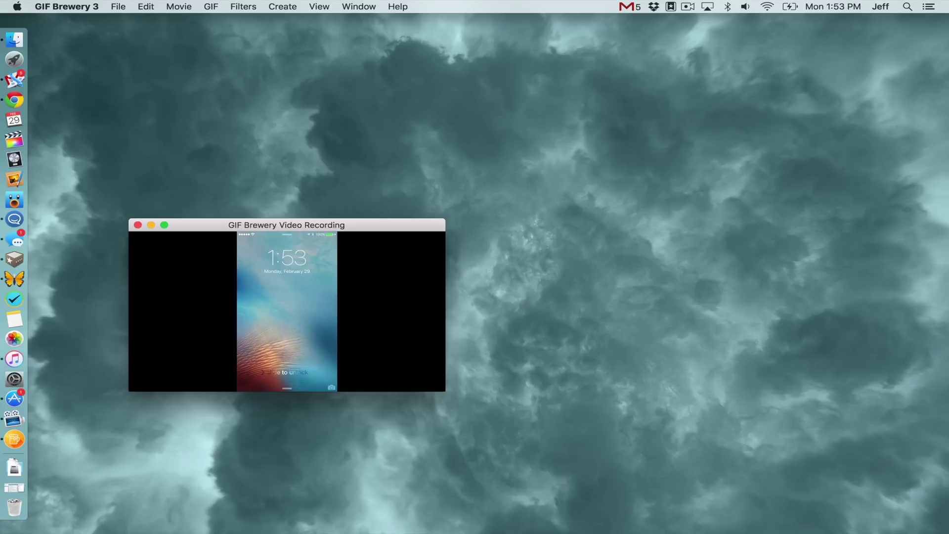
{"action": "mouse_move", "coordinate": [387, 305]}
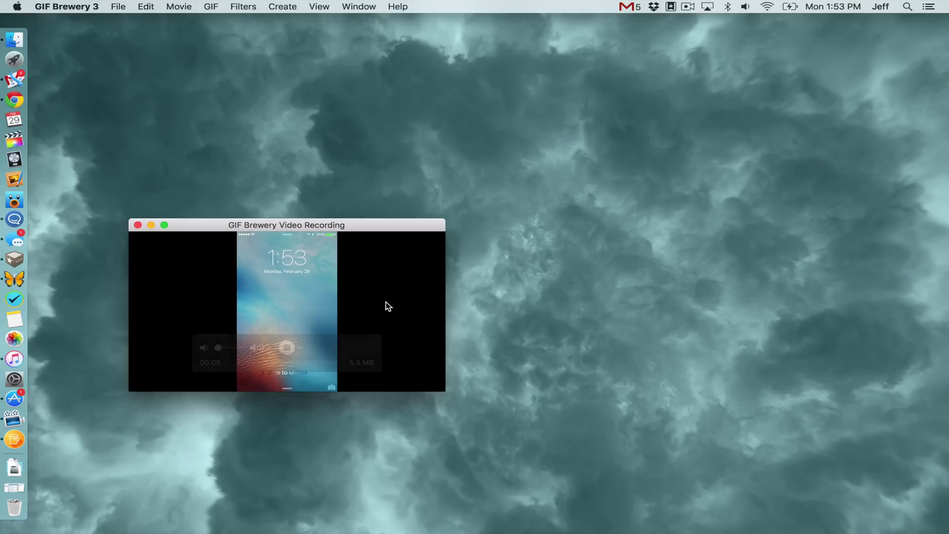
{"action": "left_click", "coordinate": [287, 348]}
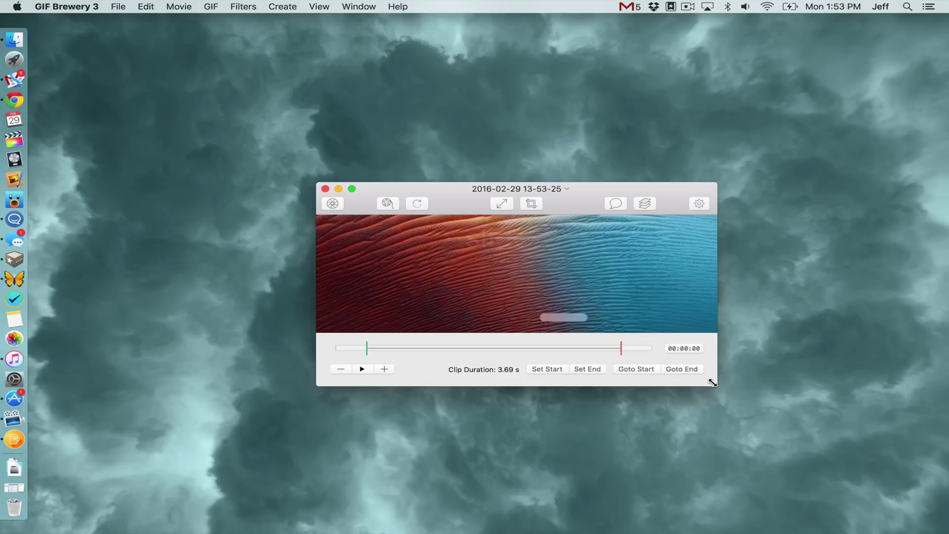
Enlarge and reposition the editor window, then play the recorded clip.
{"action": "left_click_drag", "start_coordinate": [716, 385], "coordinate": [877, 514]}
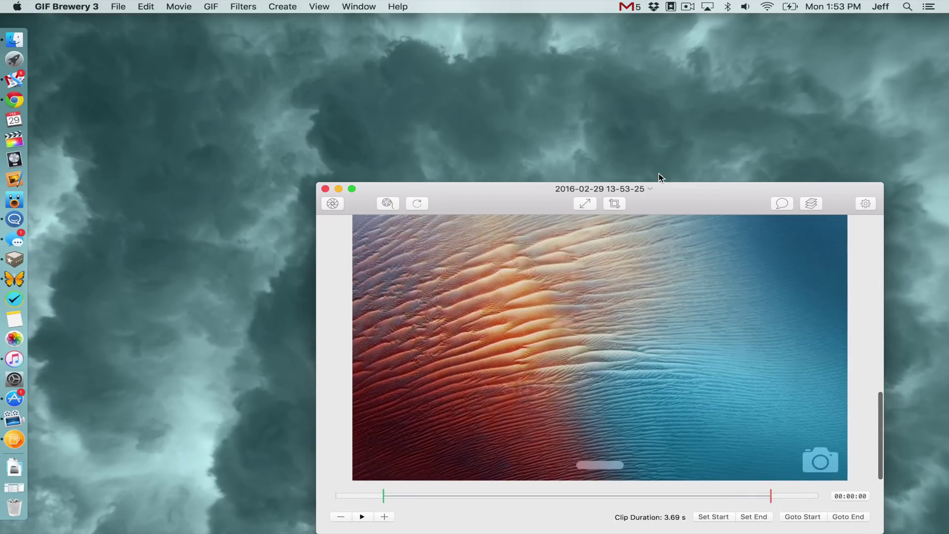
{"action": "left_click_drag", "start_coordinate": [670, 205], "coordinate": [547, 142]}
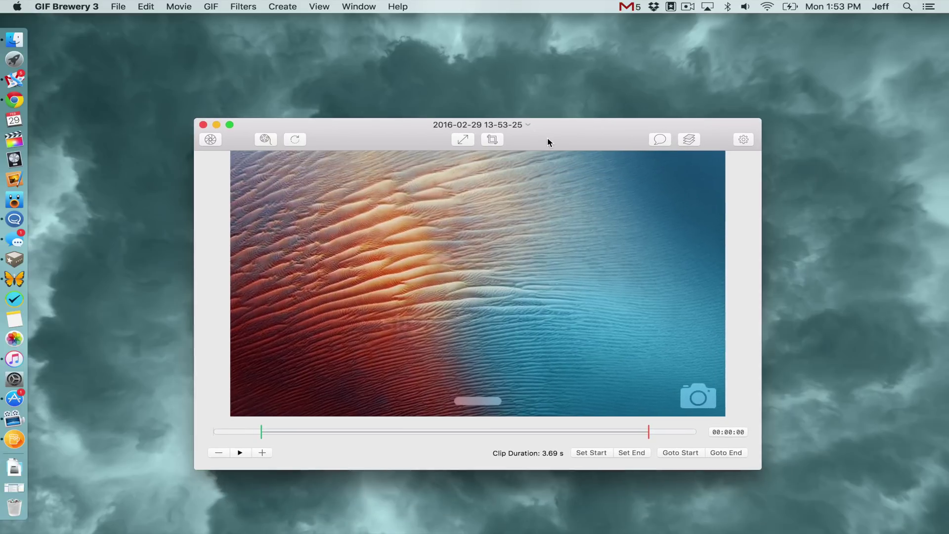
{"action": "left_click", "coordinate": [240, 453]}
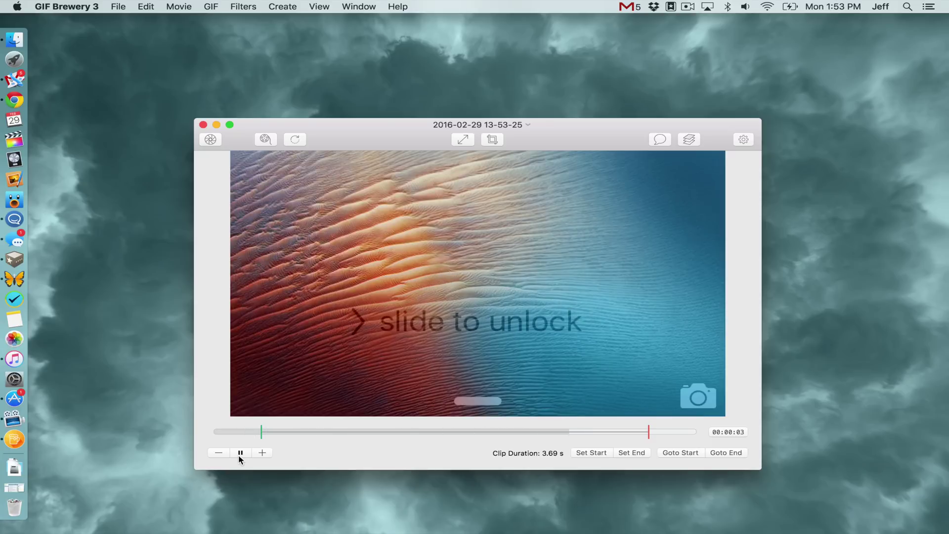
{"action": "left_click", "coordinate": [239, 453]}
Trim the clip's start and end markers inward to a 1.94 s duration.
{"action": "mouse_move", "coordinate": [262, 431]}
{"action": "left_mouse_down"}
{"action": "mouse_move", "coordinate": [309, 433]}
{"action": "mouse_move", "coordinate": [266, 432]}
{"action": "left_mouse_up"}
{"action": "left_click", "coordinate": [317, 432]}
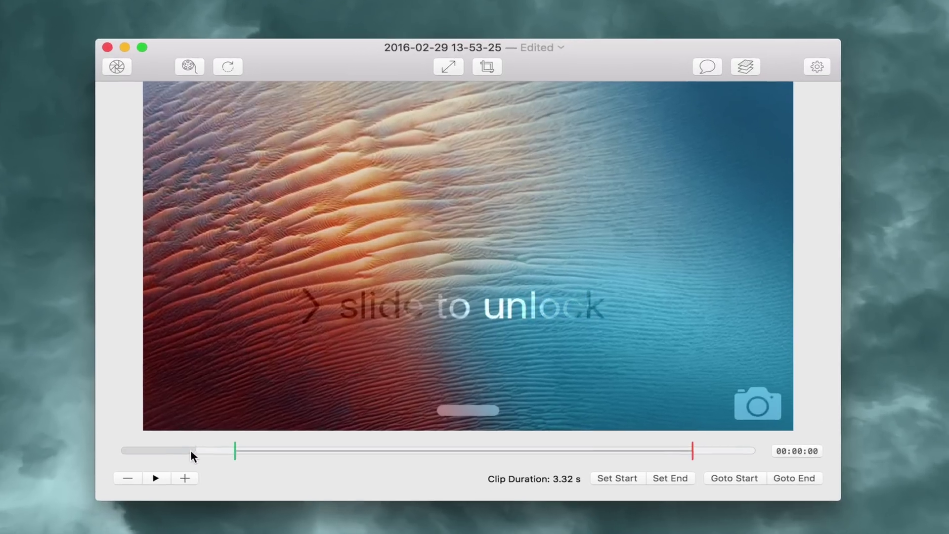
{"action": "left_click_drag", "start_coordinate": [191, 451], "coordinate": [121, 451]}
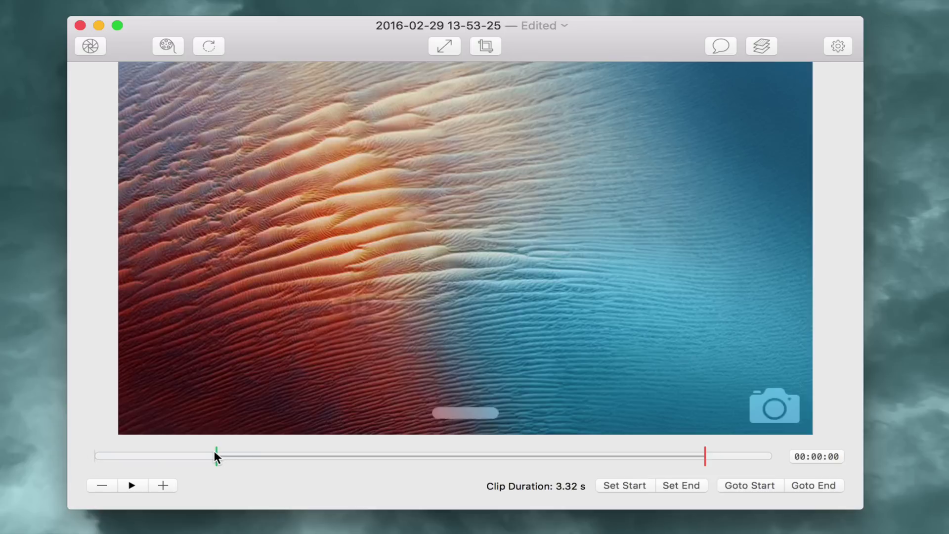
{"action": "mouse_move", "coordinate": [215, 451]}
{"action": "left_mouse_down"}
{"action": "mouse_move", "coordinate": [79, 453]}
{"action": "mouse_move", "coordinate": [388, 443]}
{"action": "mouse_move", "coordinate": [142, 444]}
{"action": "mouse_move", "coordinate": [216, 454]}
{"action": "mouse_move", "coordinate": [303, 444]}
{"action": "left_mouse_up"}
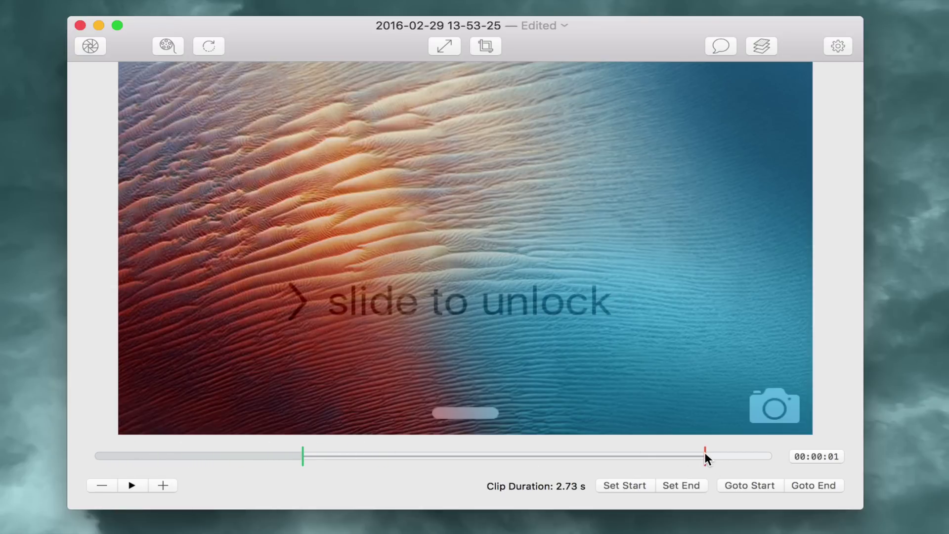
{"action": "mouse_move", "coordinate": [705, 452]}
{"action": "left_mouse_down"}
{"action": "mouse_move", "coordinate": [300, 457]}
{"action": "mouse_move", "coordinate": [590, 437]}
{"action": "left_mouse_up"}
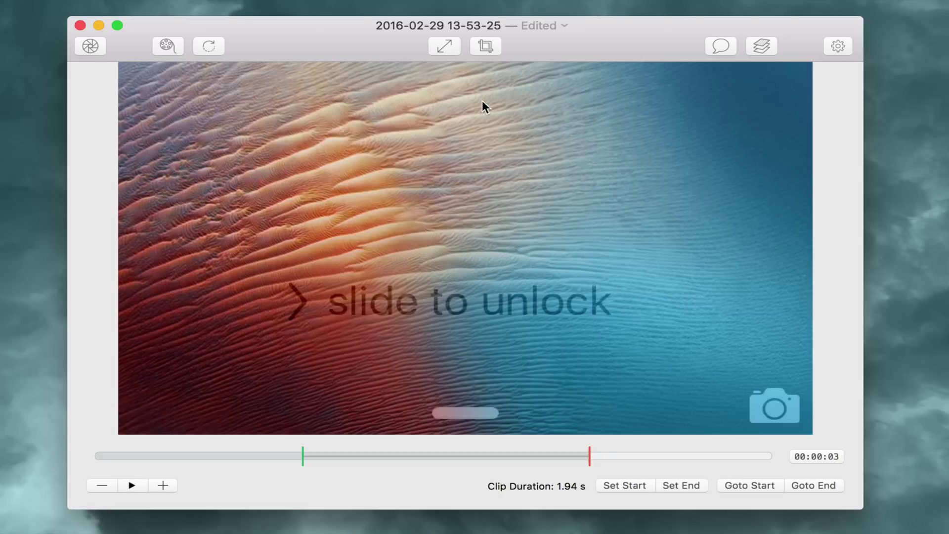
{"action": "left_click", "coordinate": [168, 46]}
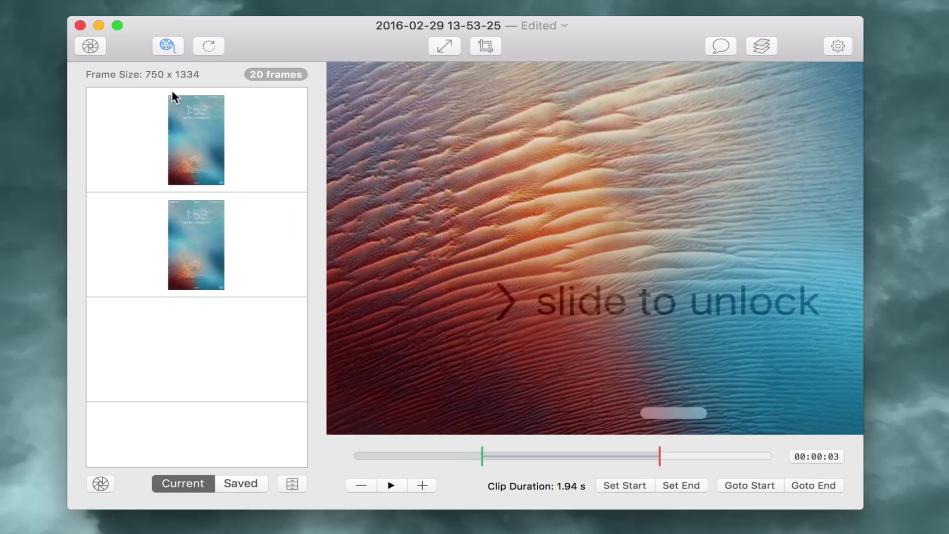
{"action": "scroll", "coordinate": [242, 325], "scroll_direction": "down", "scroll_amount": 10}
{"action": "scroll", "coordinate": [241, 325], "scroll_direction": "up", "scroll_amount": 10}
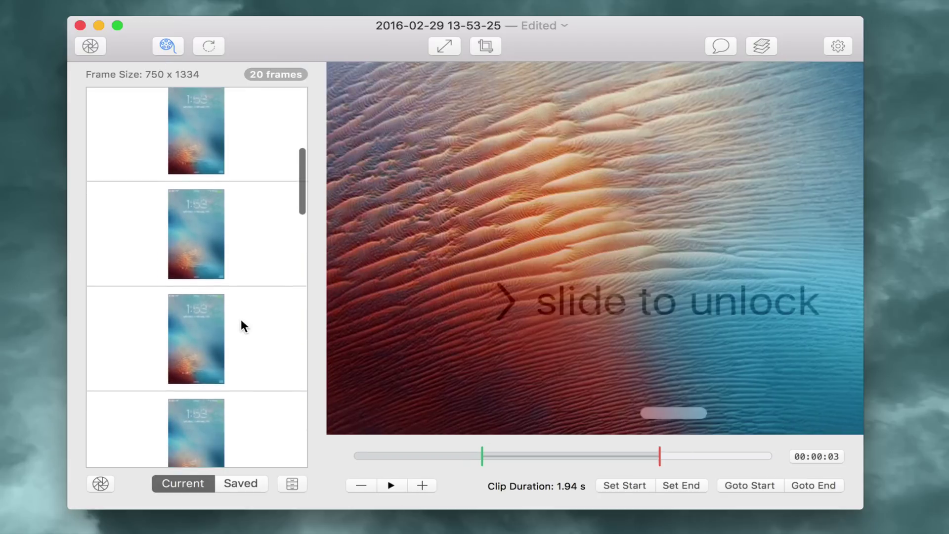
{"action": "left_click", "coordinate": [166, 48]}
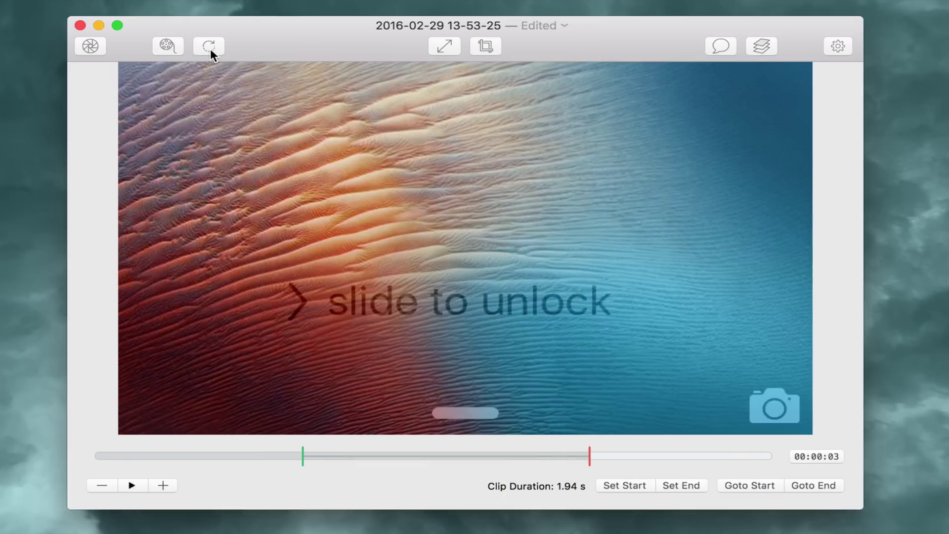
{"action": "left_click", "coordinate": [210, 43]}
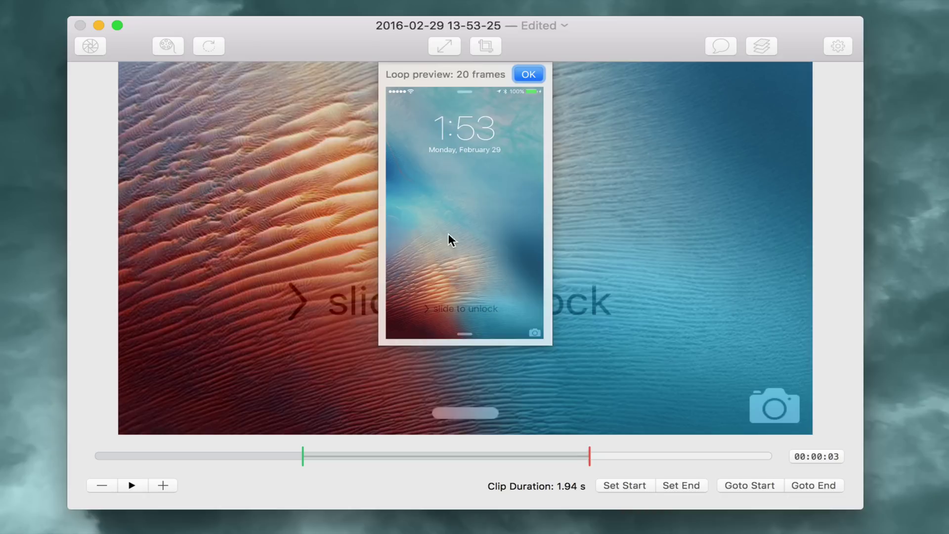
{"action": "left_click", "coordinate": [535, 74]}
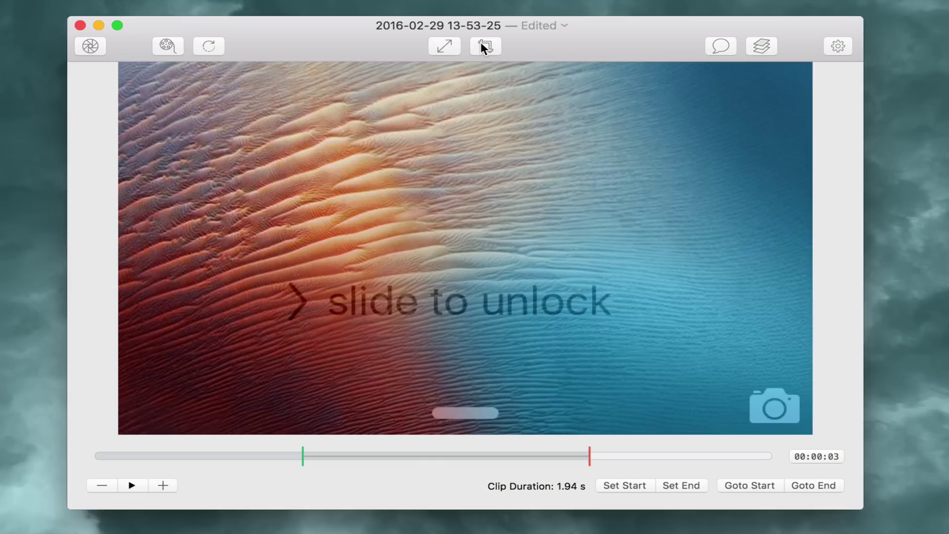
Scale the video down to 270 × 480 px and refresh the 20-frame loop preview.
{"action": "left_click", "coordinate": [445, 46]}
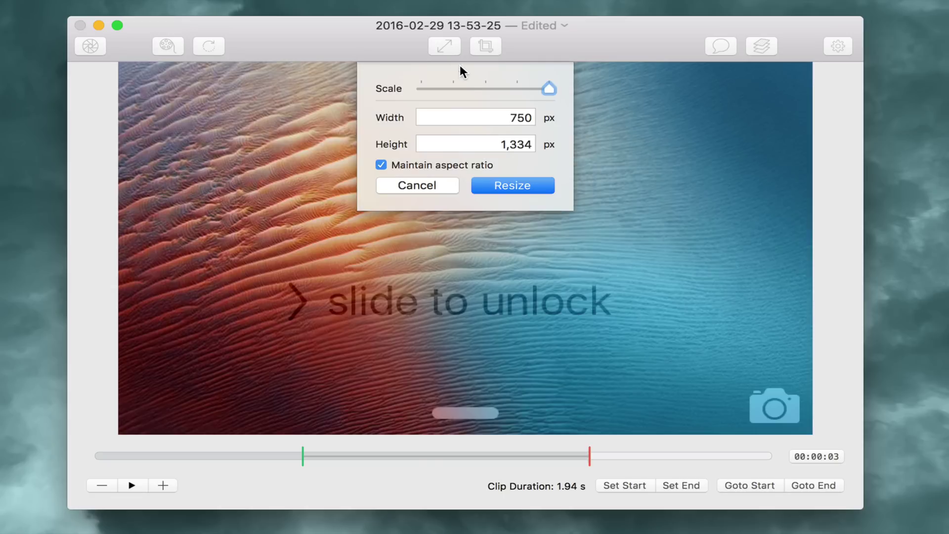
{"action": "left_click_drag", "start_coordinate": [547, 91], "coordinate": [460, 94]}
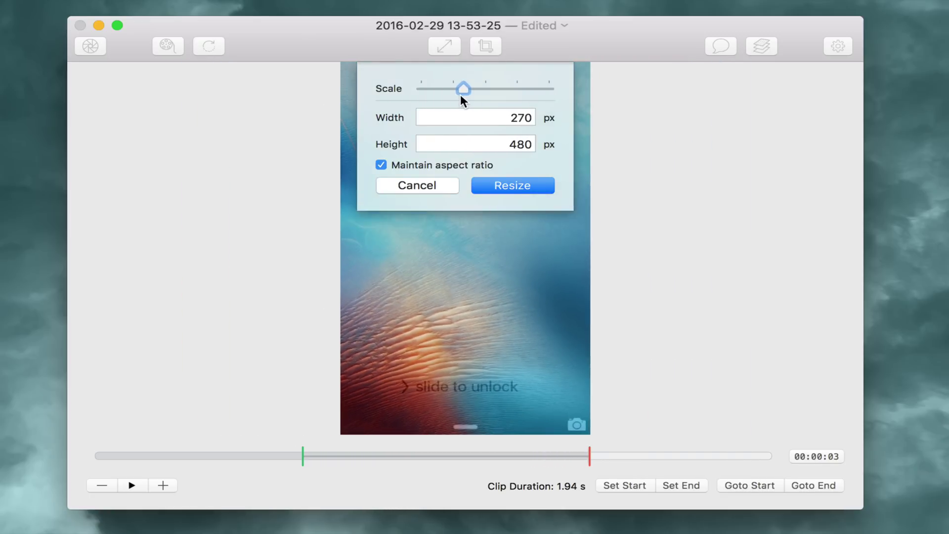
{"action": "left_click", "coordinate": [524, 189]}
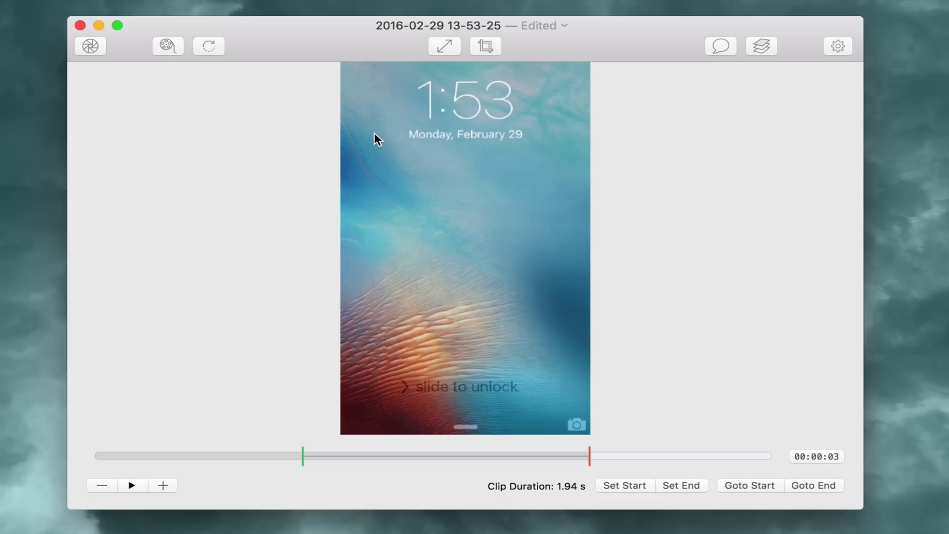
{"action": "left_click", "coordinate": [208, 45]}
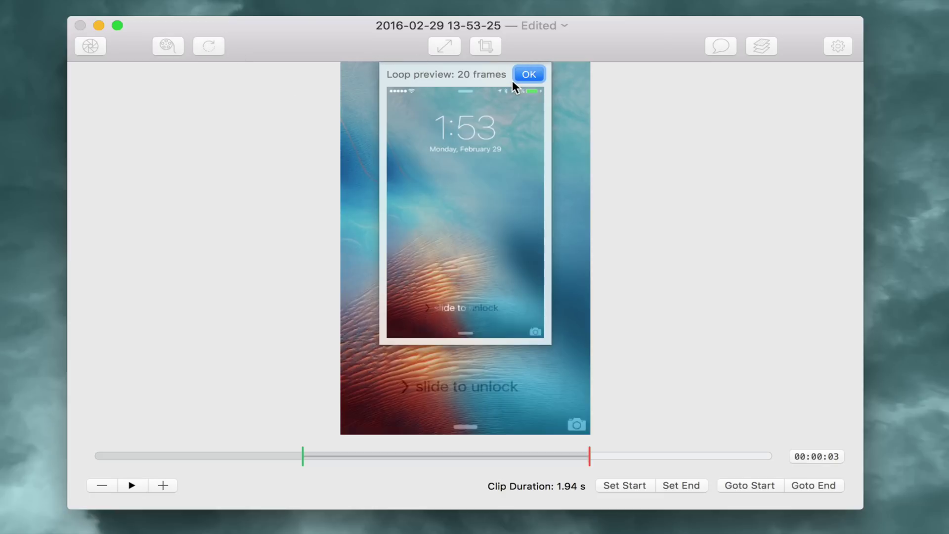
{"action": "left_click", "coordinate": [525, 74]}
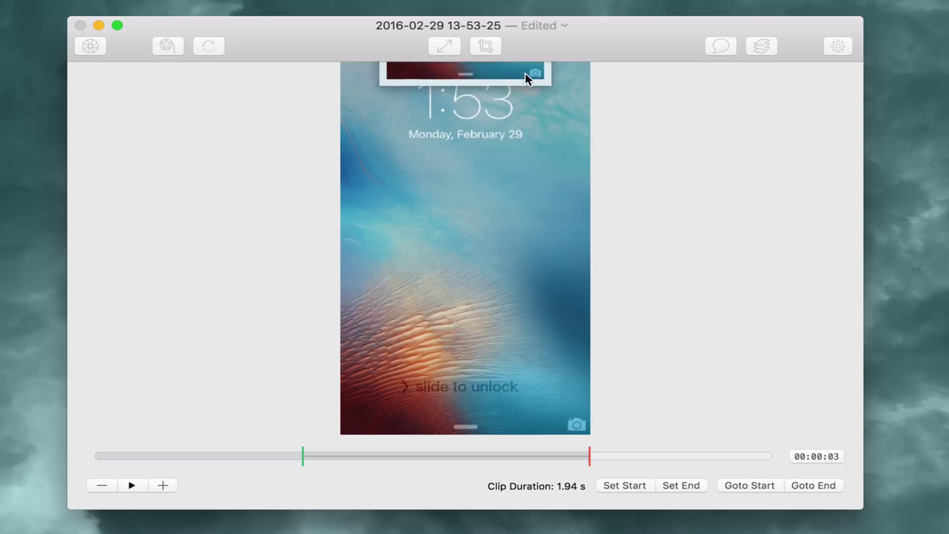
Set Frame Count to 30 and enable Enhanced Color Optimization in the GIF settings.
{"action": "left_click", "coordinate": [838, 46]}
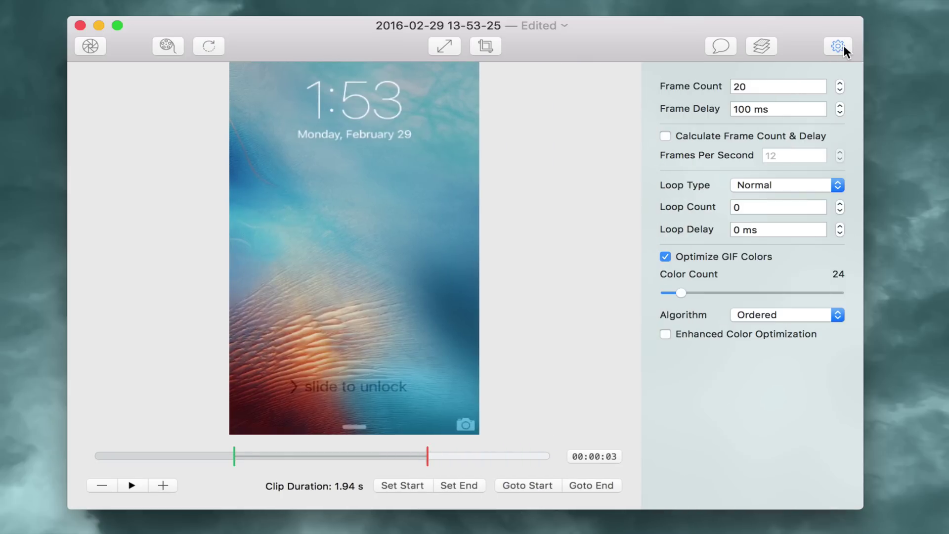
{"action": "double_click", "coordinate": [777, 84]}
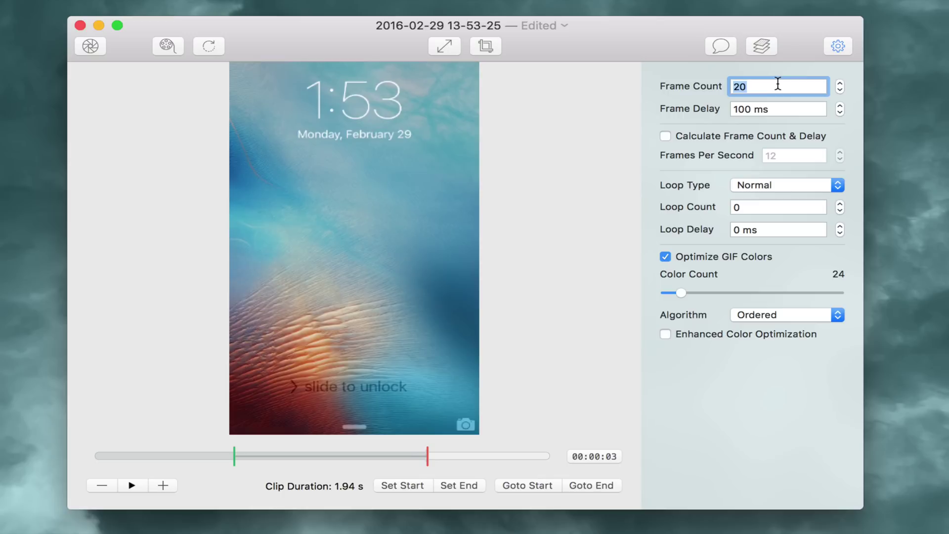
{"action": "type", "text": "30"}
{"action": "left_click", "coordinate": [751, 334]}
{"action": "left_click", "coordinate": [90, 46]}
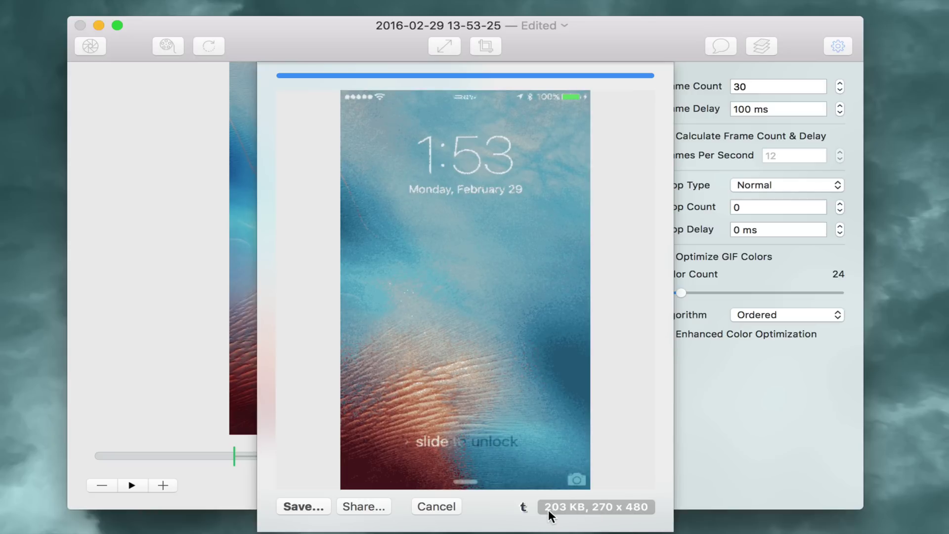
{"action": "left_click", "coordinate": [434, 507]}
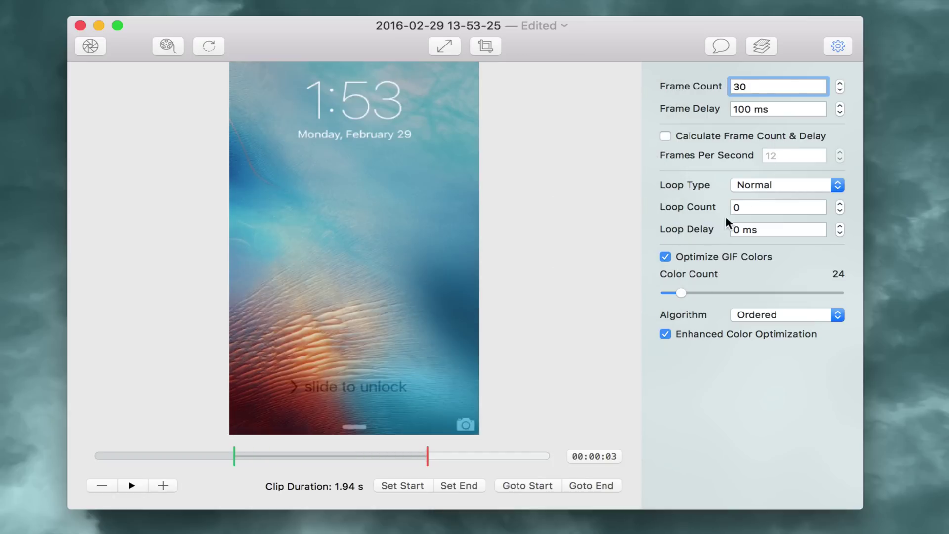
Set Color Count to 256 and crop the video to the bottom 'slide to unlock' strip.
{"action": "left_click_drag", "start_coordinate": [680, 292], "coordinate": [899, 278]}
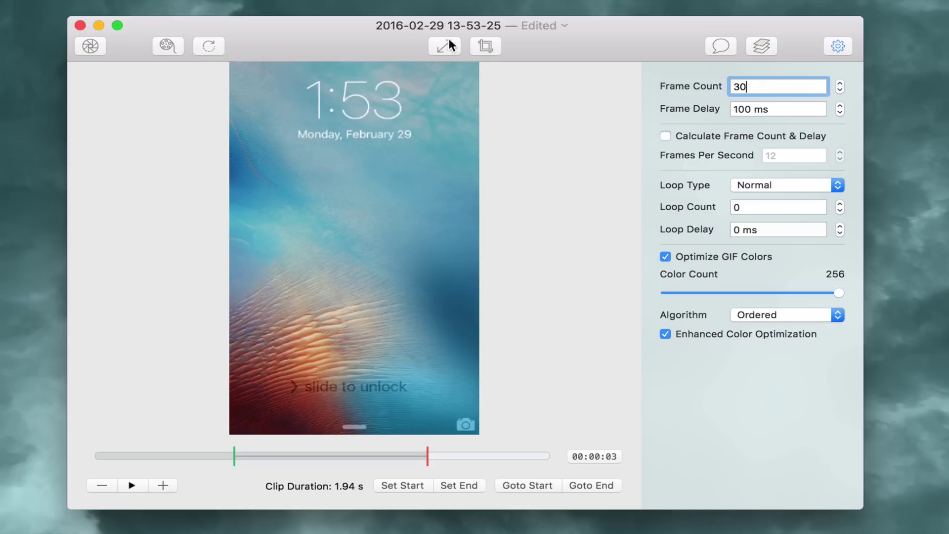
{"action": "left_click", "coordinate": [484, 45]}
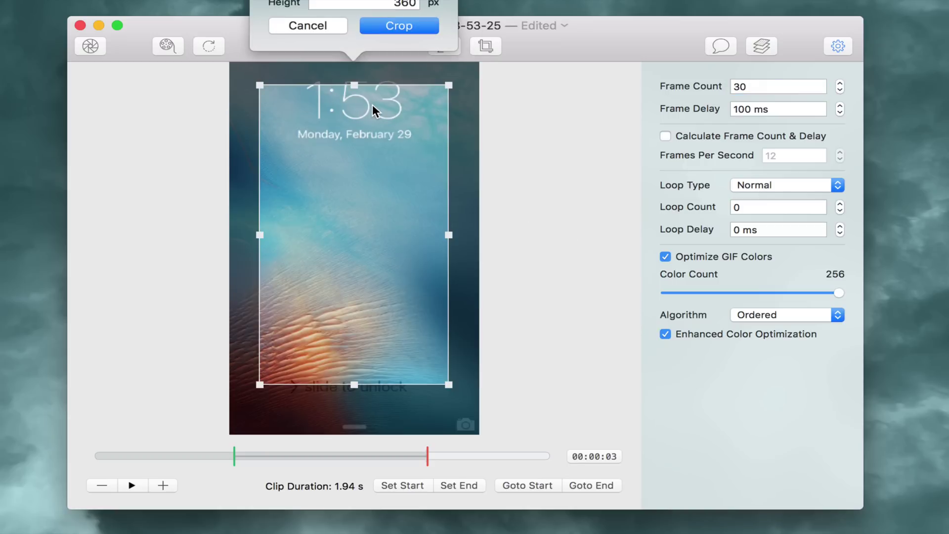
{"action": "left_click_drag", "start_coordinate": [373, 106], "coordinate": [328, 208]}
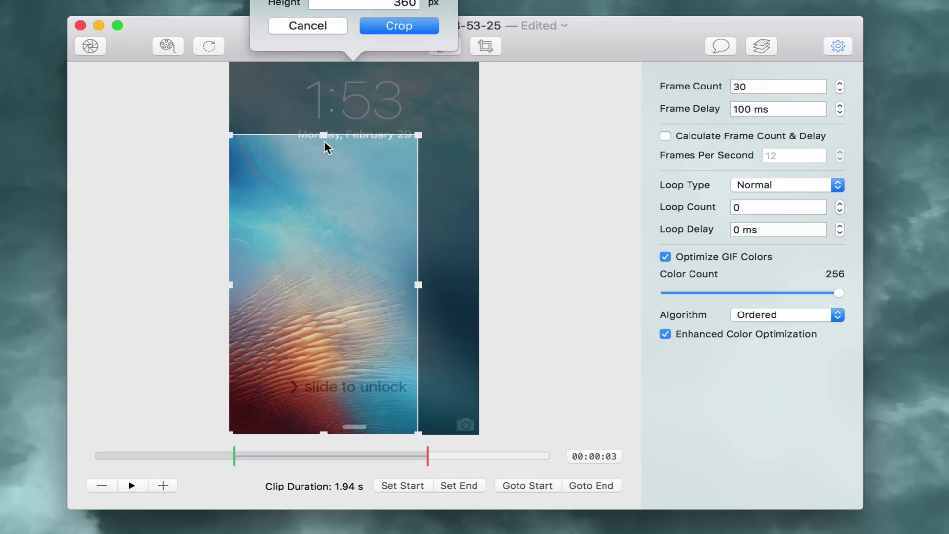
{"action": "left_click_drag", "start_coordinate": [324, 134], "coordinate": [330, 336]}
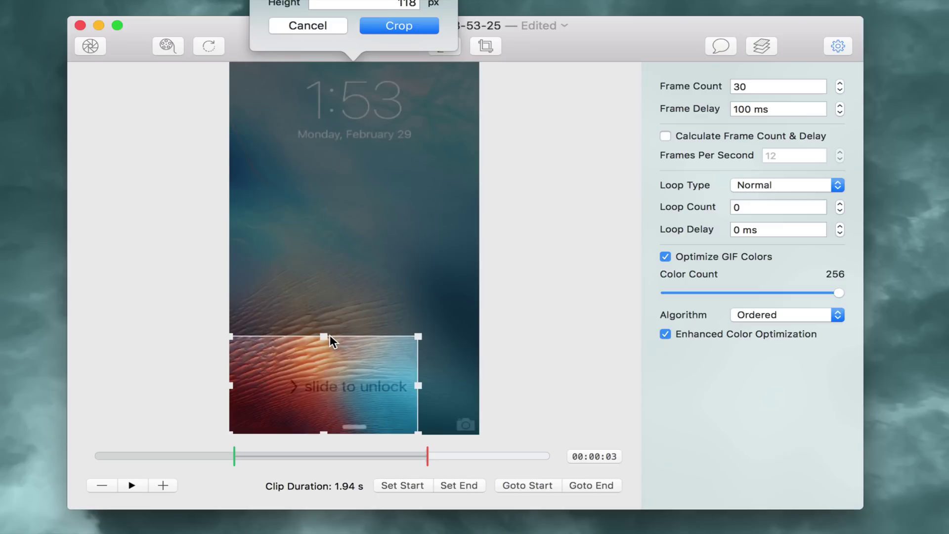
{"action": "left_click_drag", "start_coordinate": [420, 384], "coordinate": [517, 391]}
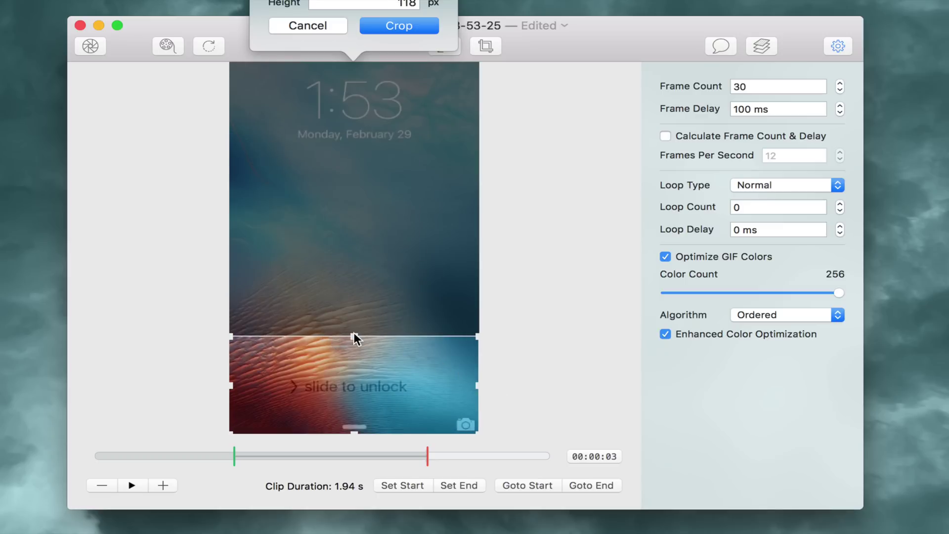
{"action": "left_click", "coordinate": [401, 25]}
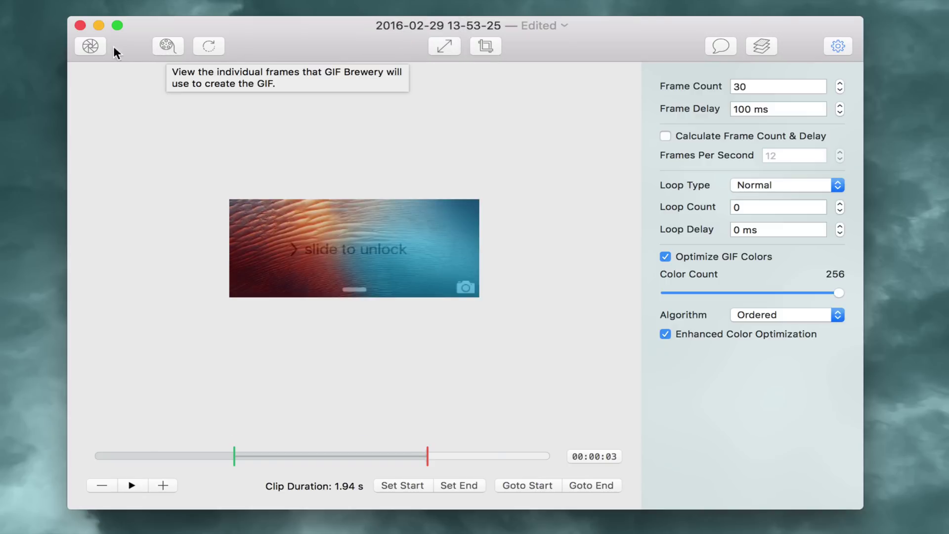
Render the cropped clip into a 270 × 118, 127 KB GIF.
{"action": "left_click", "coordinate": [96, 46]}
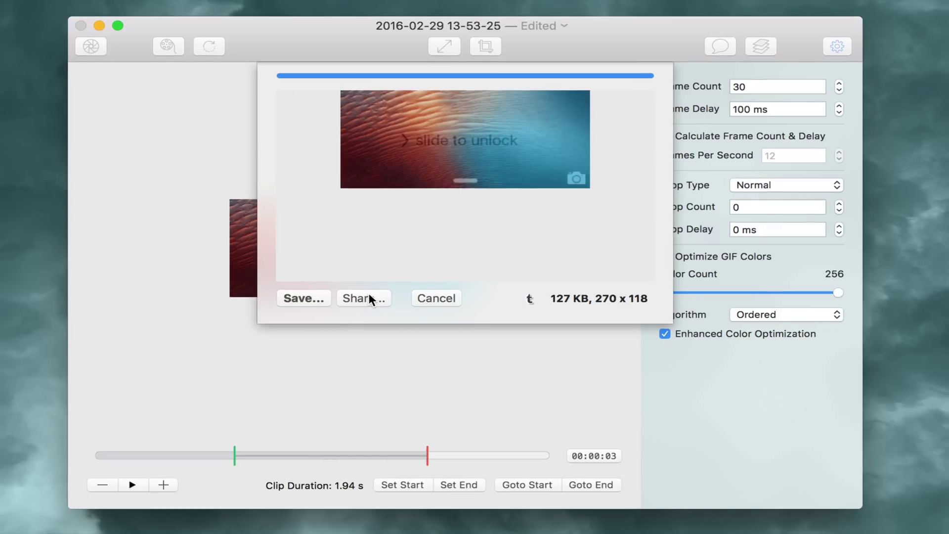
Save the GIF to the Desktop as 'Slide to unlock.gif' and return to the editor.
{"action": "left_click", "coordinate": [307, 300]}
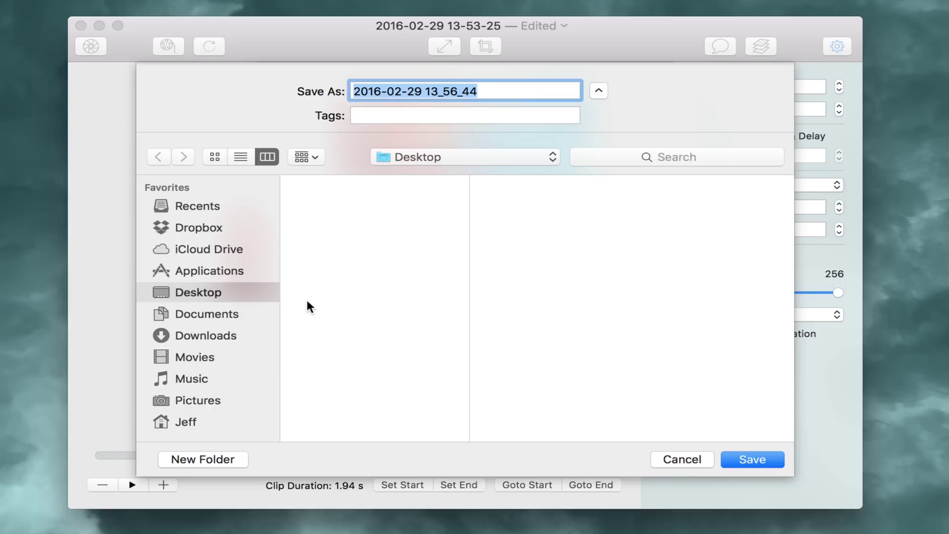
{"action": "type", "text": "Slide to u"}
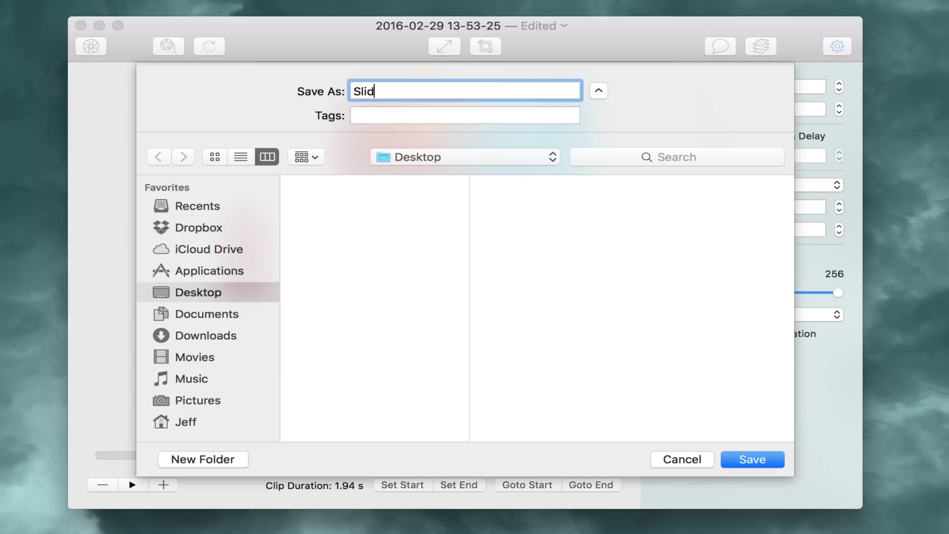
{"action": "type", "text": "nlock"}
{"action": "key", "text": "BackSpace"}
{"action": "type", "text": "k"}
{"action": "key", "text": "Return"}
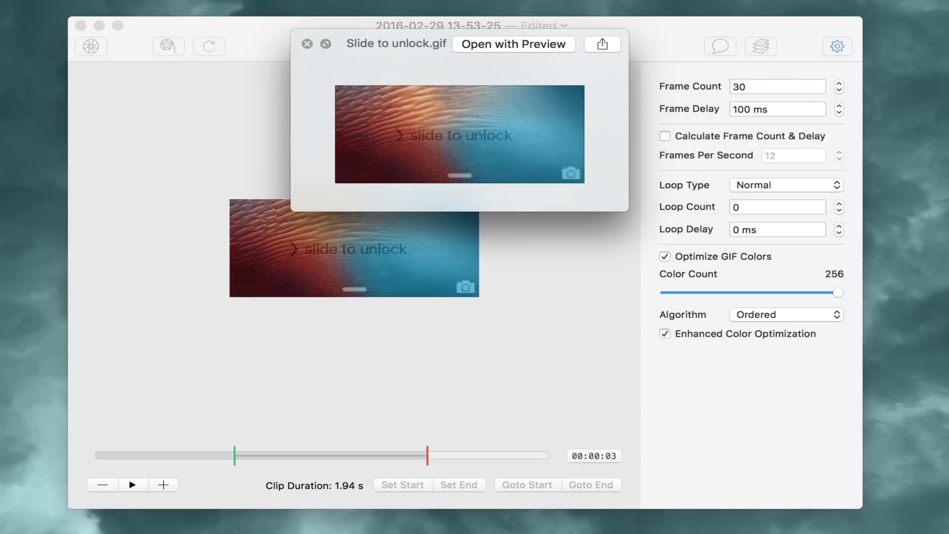
{"action": "left_click", "coordinate": [307, 26]}
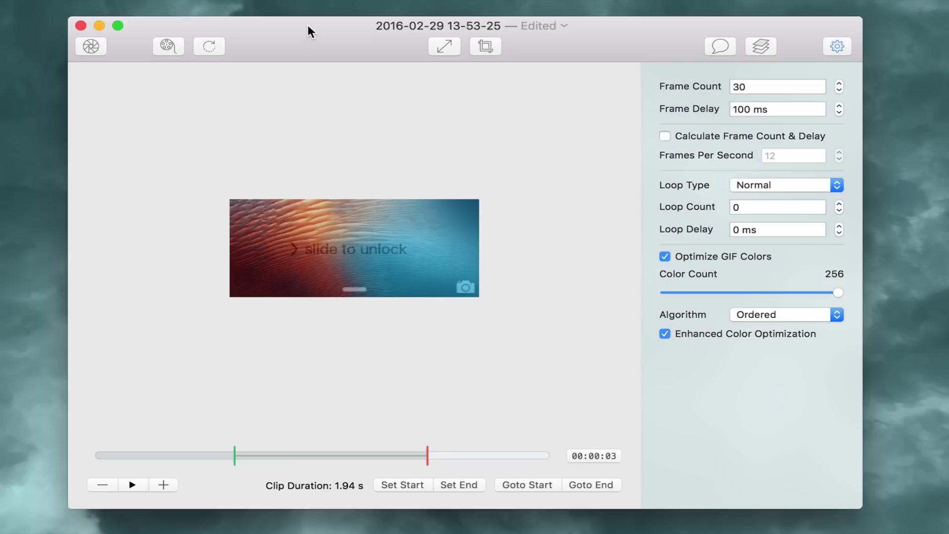